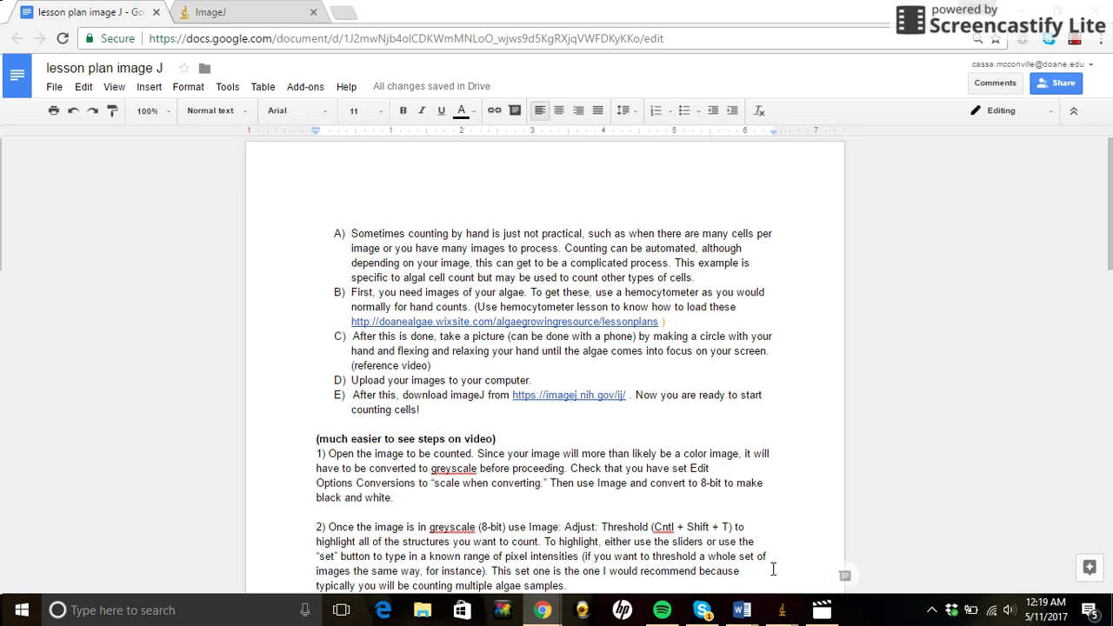
Open the reference video IMG_2684 (2) in Movies & TV over the lesson plan.
{"action": "left_click", "coordinate": [821, 610]}
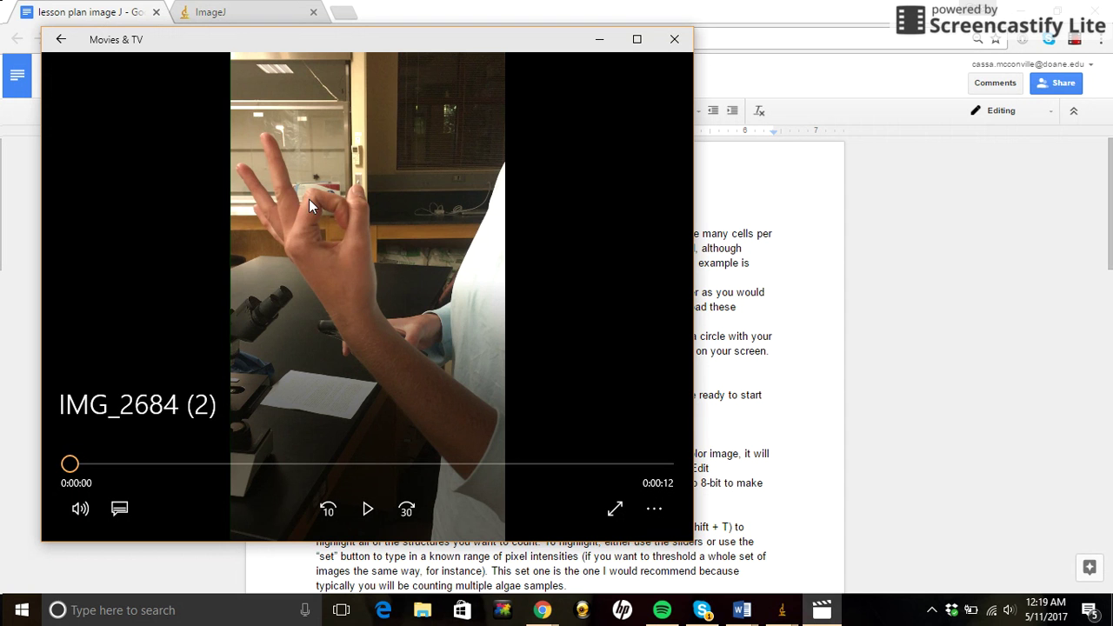
Play IMG_2684 (2) through to its end at 0:00:12.
{"action": "left_click", "coordinate": [367, 509]}
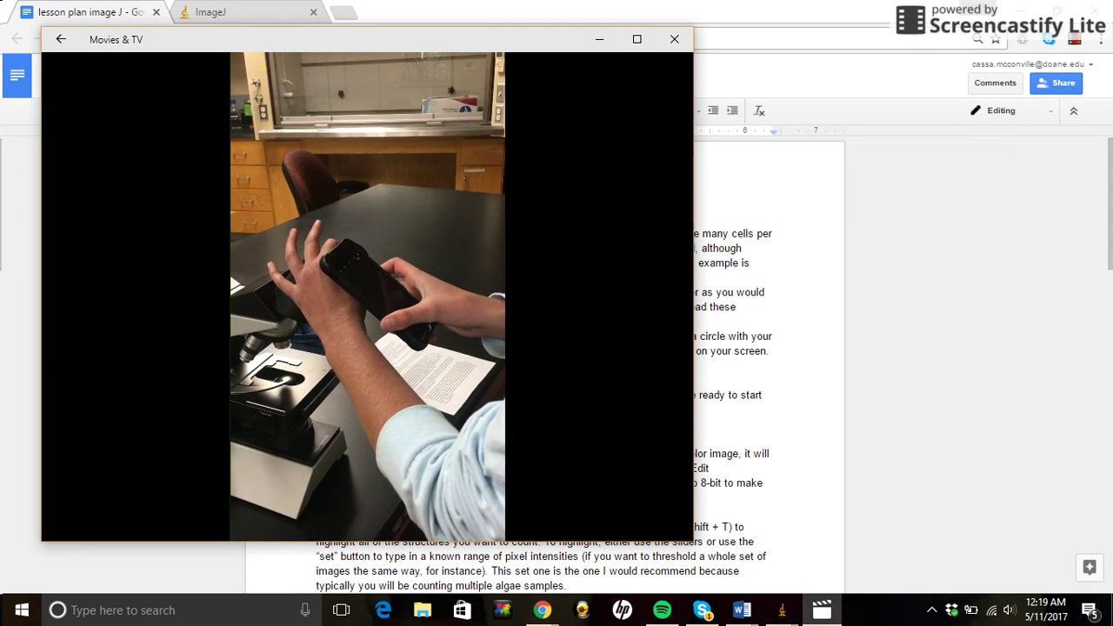
{"action": "mouse_move", "coordinate": [360, 286]}
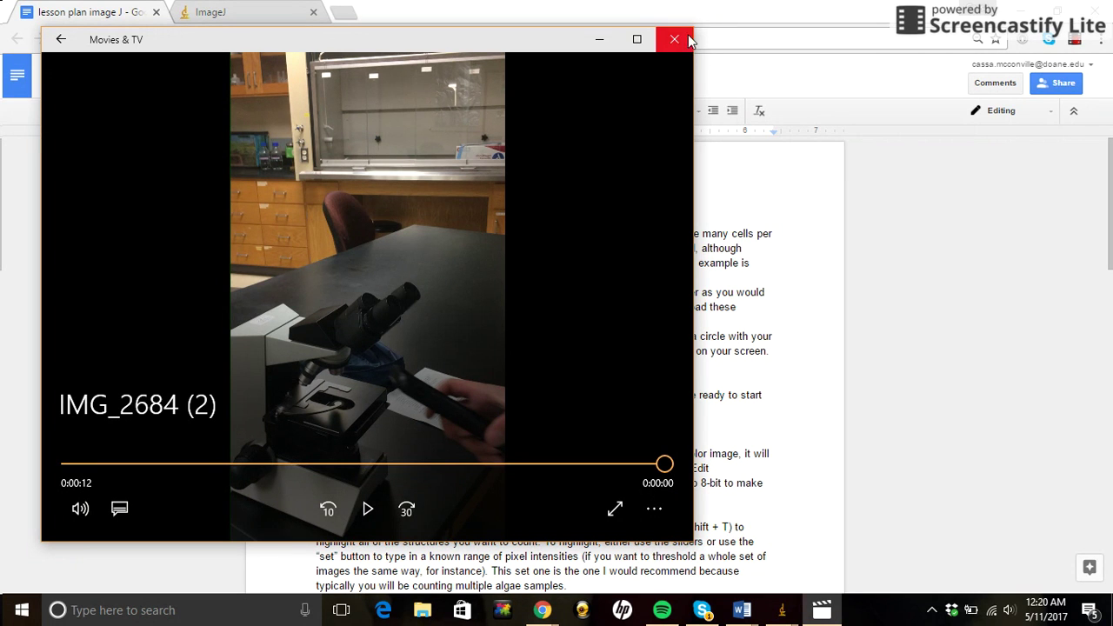
Minimize the video and show the imagej.nih.gov home page in Chrome.
{"action": "left_click", "coordinate": [598, 38]}
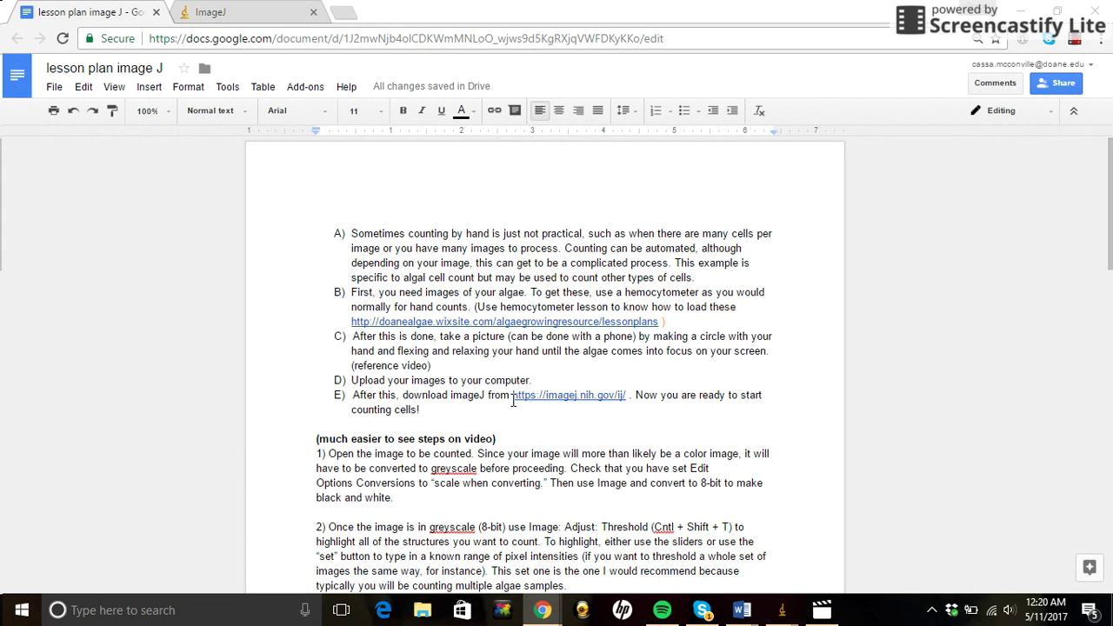
{"action": "left_click", "coordinate": [209, 12]}
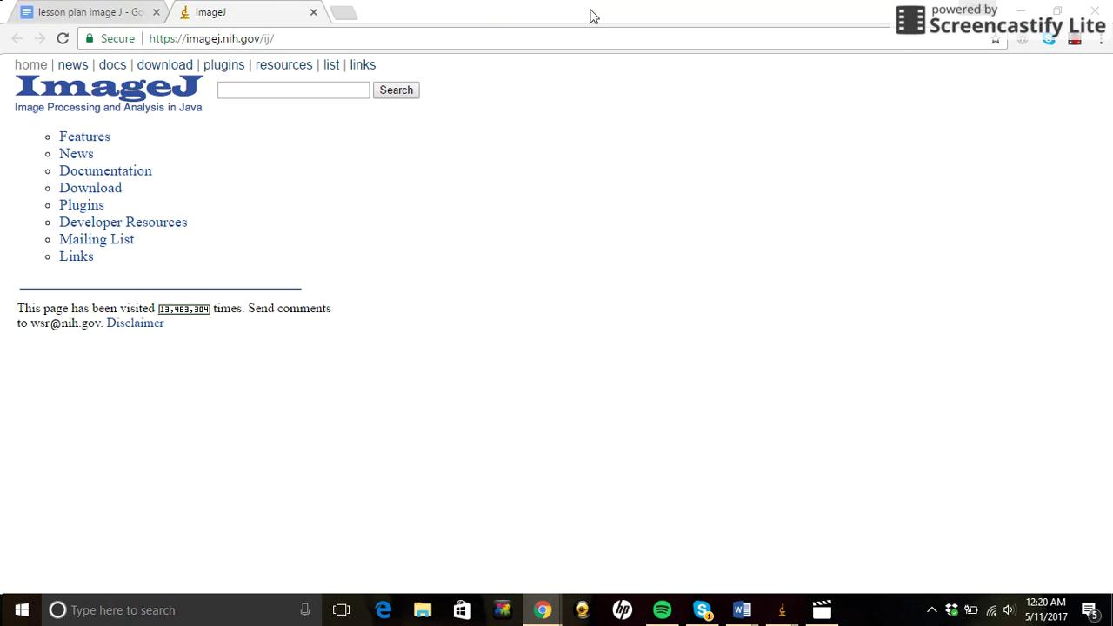
Close the old thresholded algae image without saving and close the Threshold window.
{"action": "left_click", "coordinate": [1005, 12]}
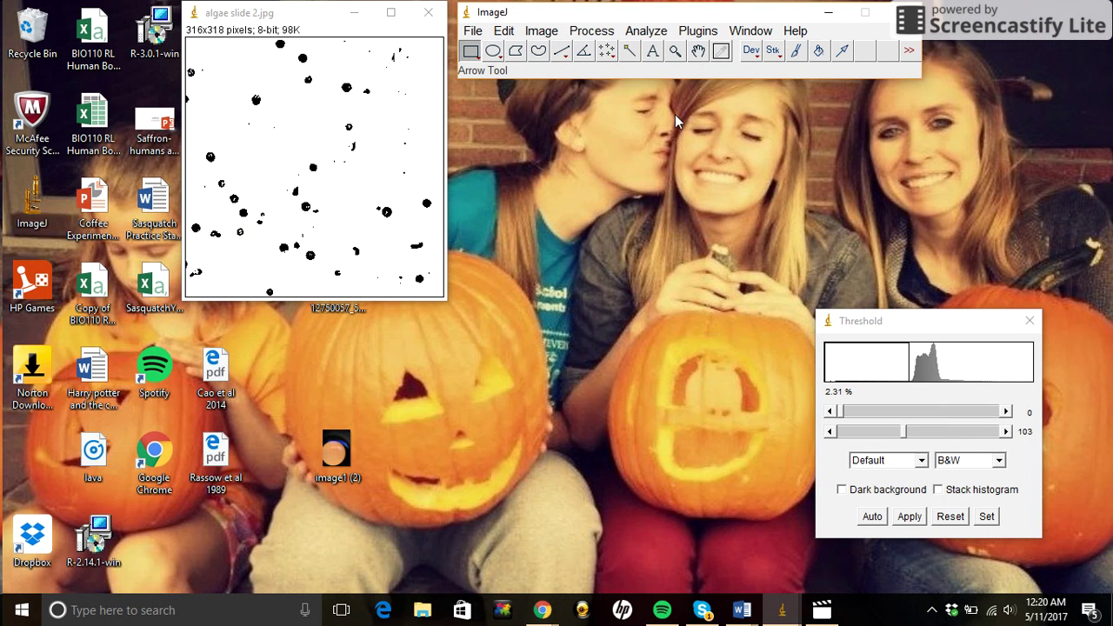
{"action": "left_click", "coordinate": [427, 12]}
{"action": "left_click", "coordinate": [562, 203]}
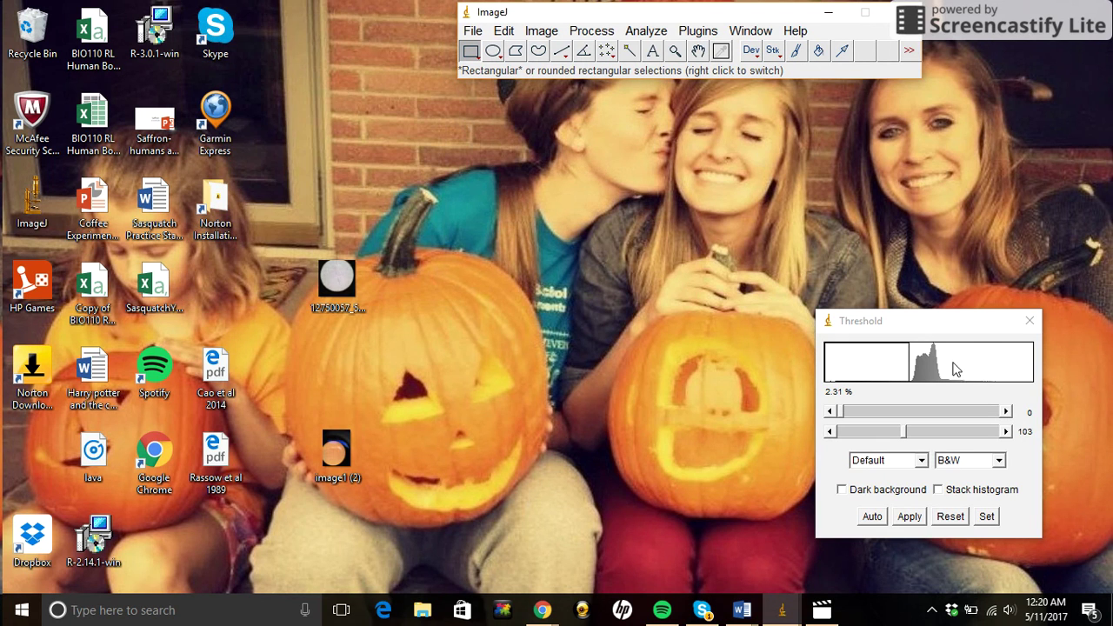
{"action": "left_click", "coordinate": [1029, 321]}
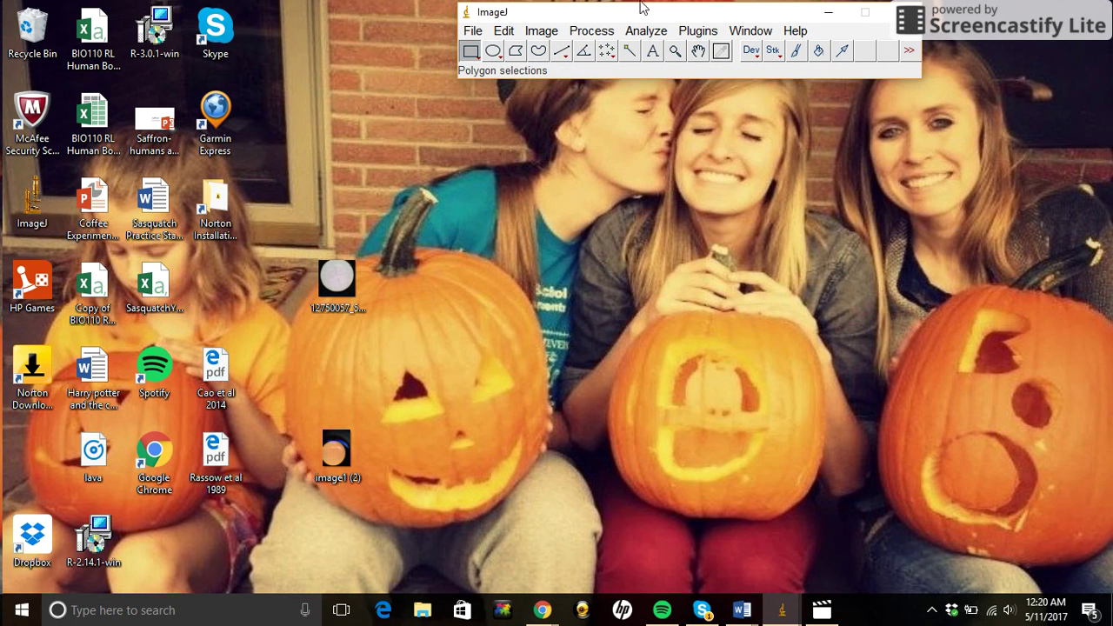
Open algae slide 2.jpg from disk via File > Open.
{"action": "left_click", "coordinate": [470, 32]}
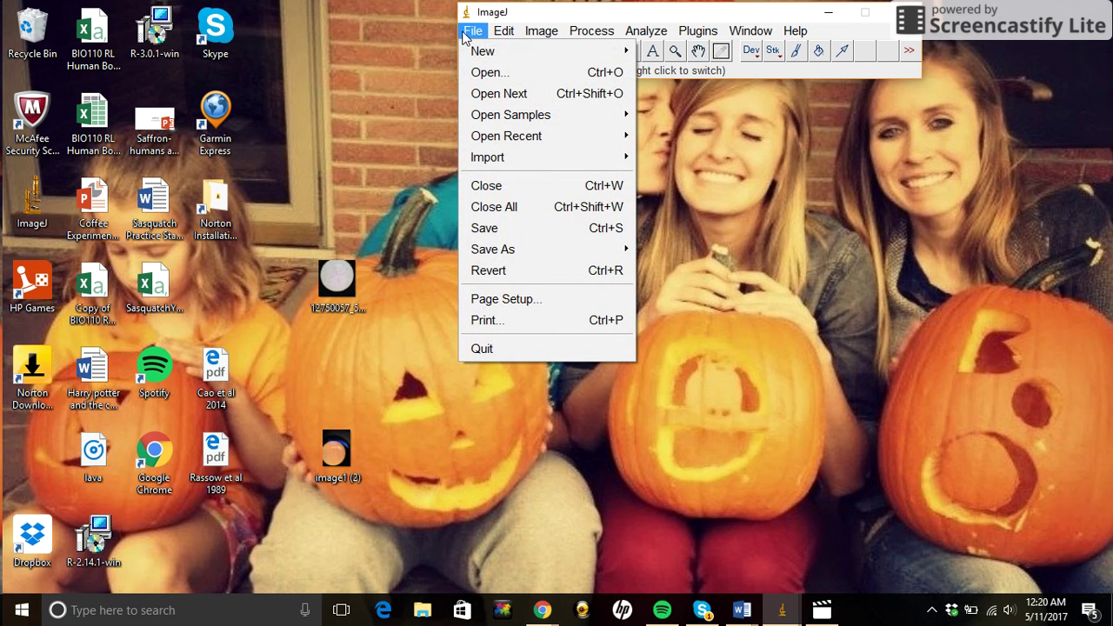
{"action": "left_click", "coordinate": [483, 76]}
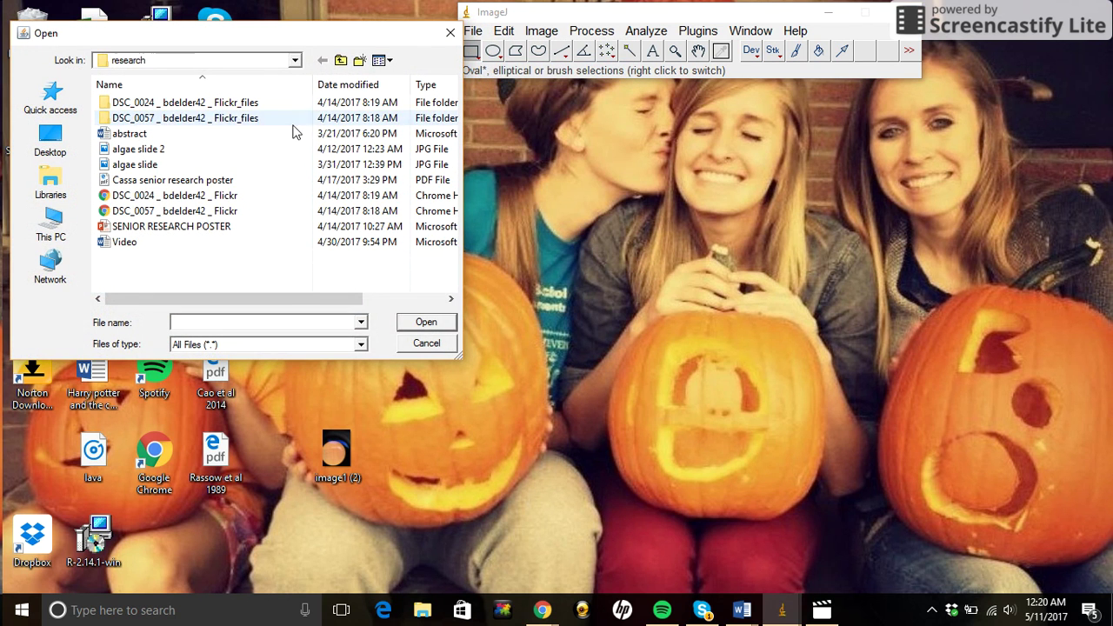
{"action": "double_click", "coordinate": [228, 149]}
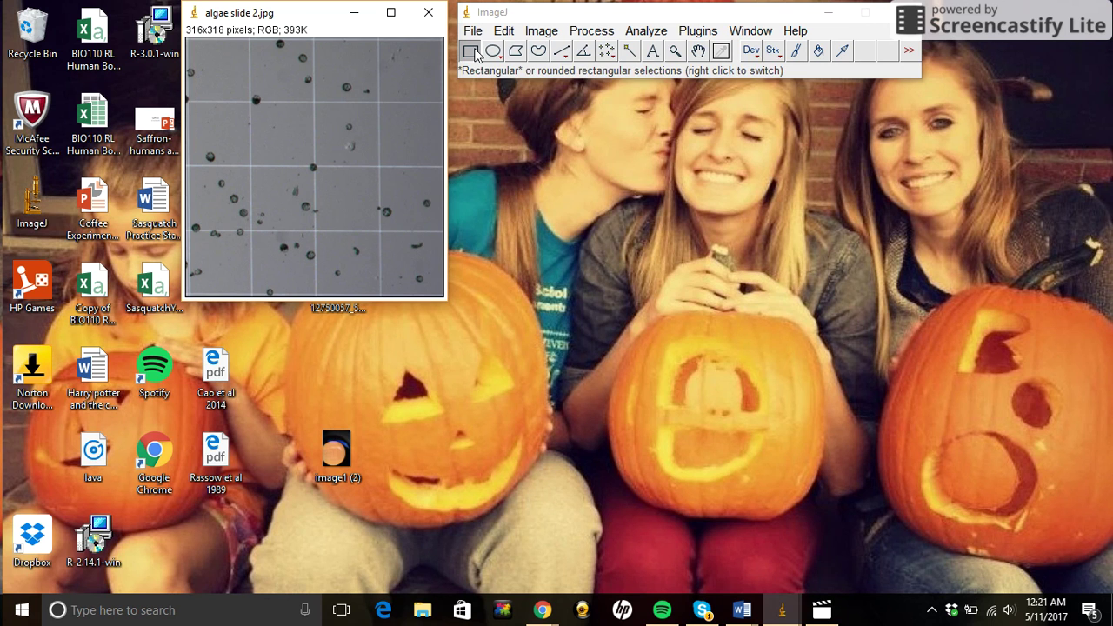
Convert the algae slide image to 8-bit greyscale.
{"action": "left_click", "coordinate": [540, 30]}
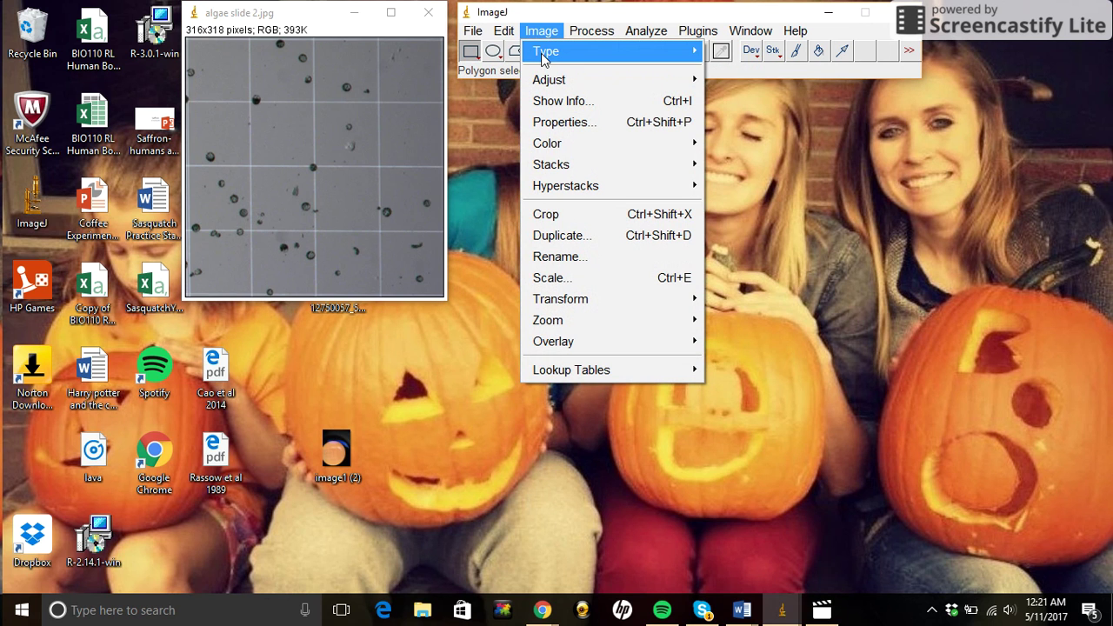
{"action": "mouse_move", "coordinate": [546, 56]}
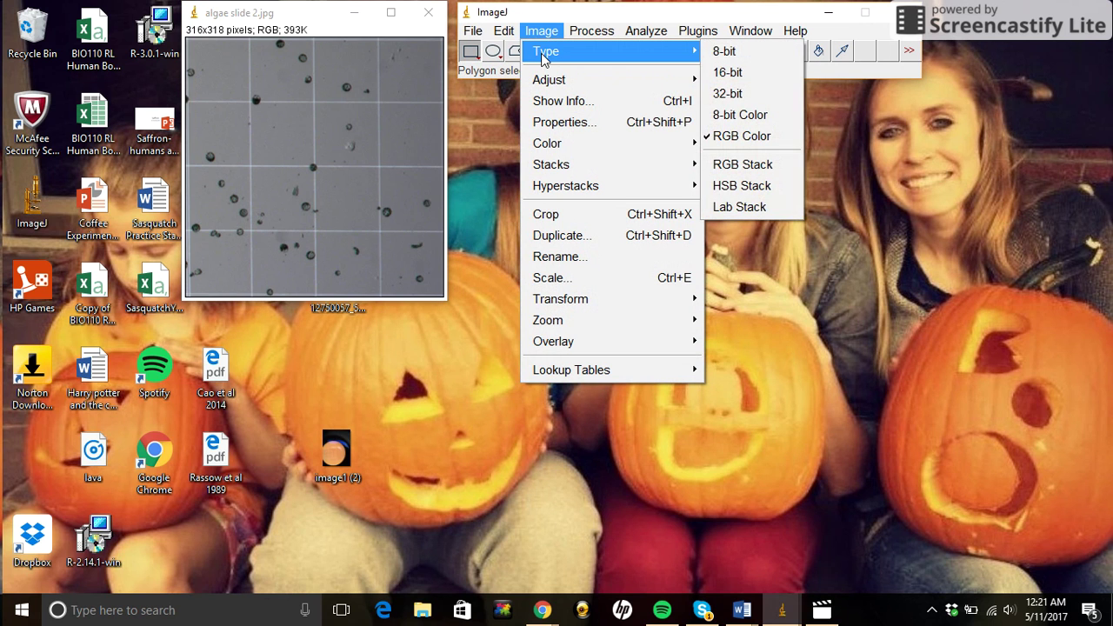
{"action": "left_click", "coordinate": [723, 53]}
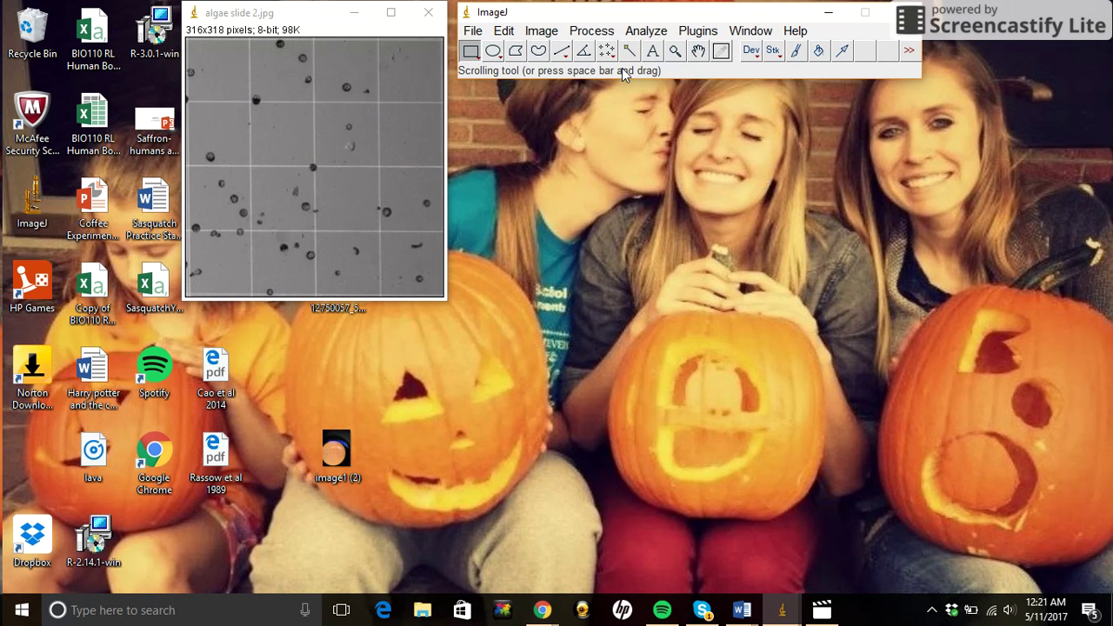
Threshold the image at 0–101 and apply it to make a binary image.
{"action": "left_click", "coordinate": [541, 30]}
{"action": "mouse_move", "coordinate": [553, 84]}
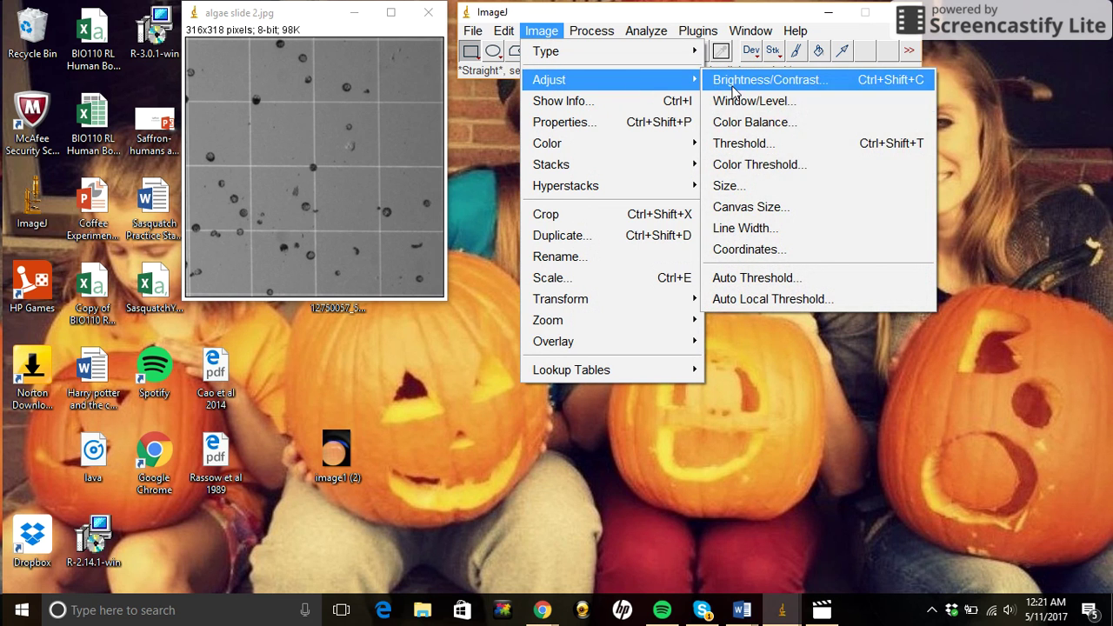
{"action": "left_click", "coordinate": [751, 150]}
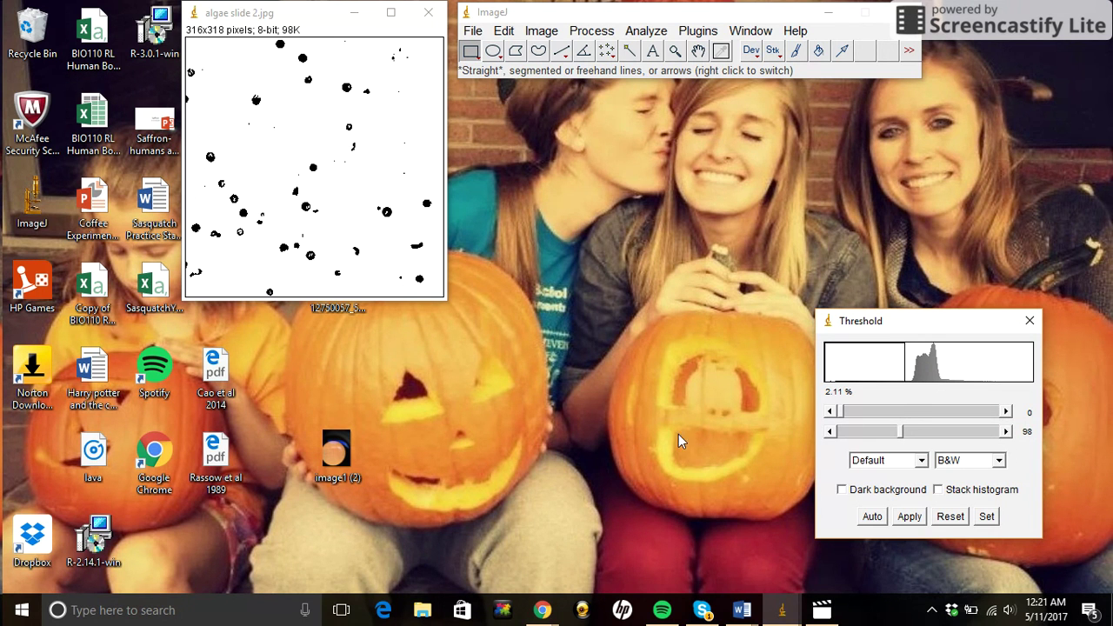
{"action": "left_click", "coordinate": [1005, 432]}
{"action": "left_click", "coordinate": [1005, 432]}
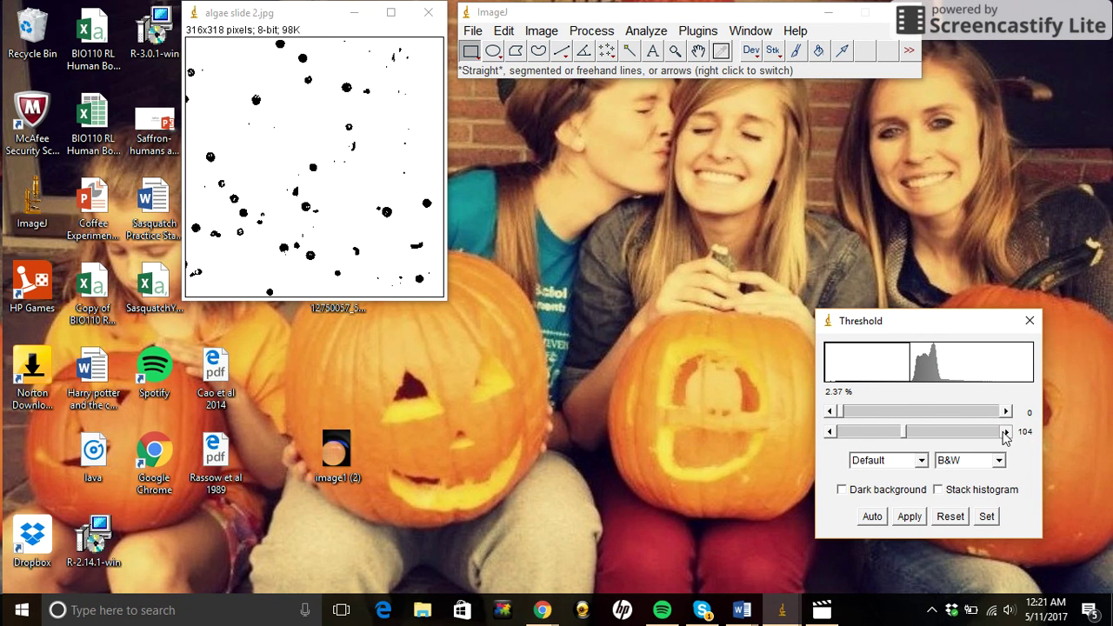
{"action": "left_click", "coordinate": [1004, 432]}
{"action": "left_click", "coordinate": [1005, 432]}
{"action": "left_click", "coordinate": [1004, 432]}
{"action": "left_click", "coordinate": [1005, 432]}
{"action": "left_click", "coordinate": [1005, 433]}
{"action": "left_click", "coordinate": [1005, 432]}
{"action": "left_click", "coordinate": [1004, 432]}
{"action": "left_click", "coordinate": [1005, 432]}
{"action": "left_click", "coordinate": [1005, 432]}
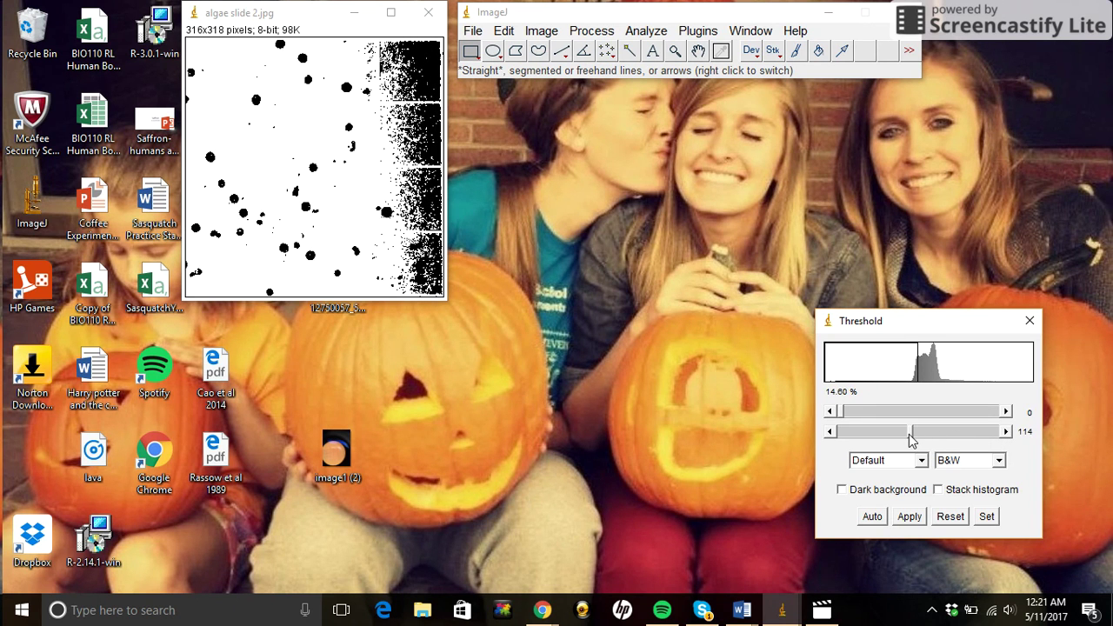
{"action": "left_click_drag", "start_coordinate": [910, 440], "coordinate": [901, 440]}
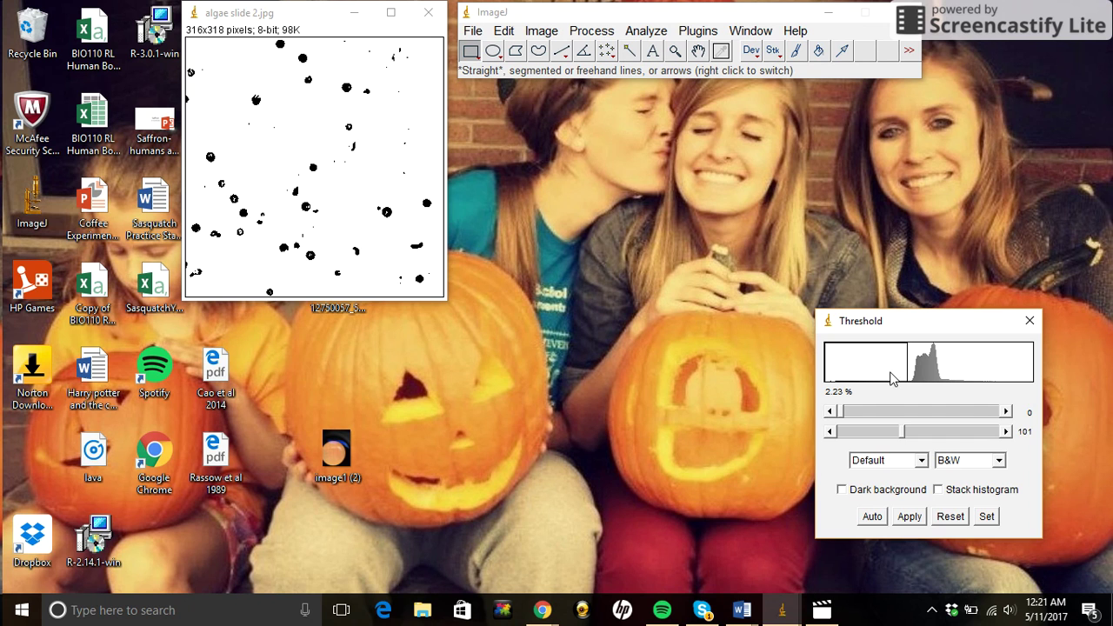
{"action": "left_click", "coordinate": [910, 517]}
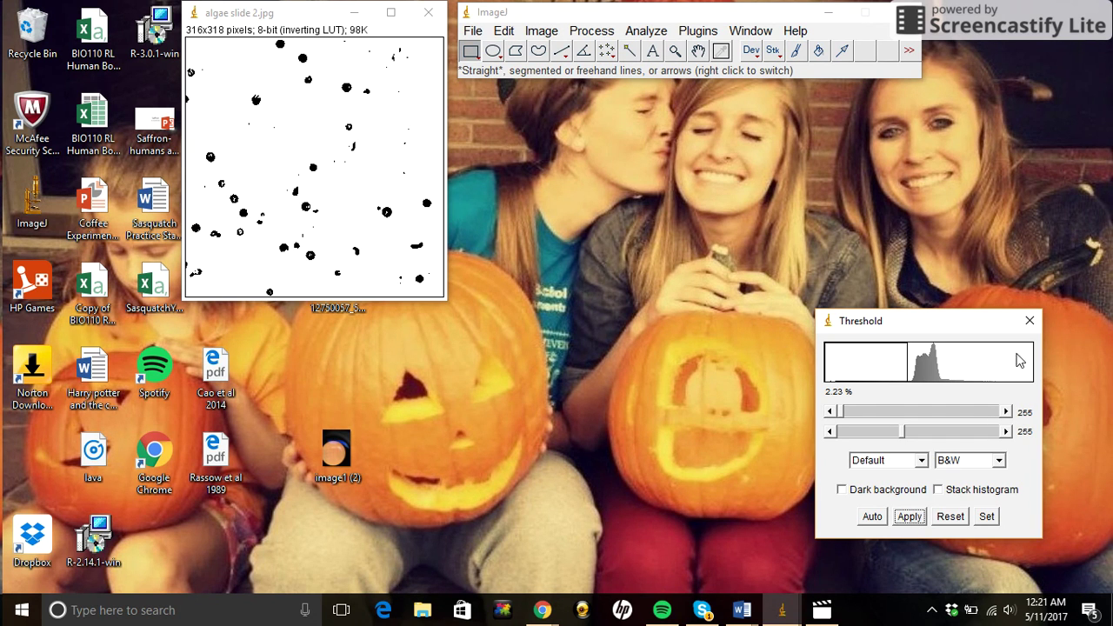
Close the Threshold dialog and browse Process > Binary without choosing anything.
{"action": "left_click", "coordinate": [1029, 321]}
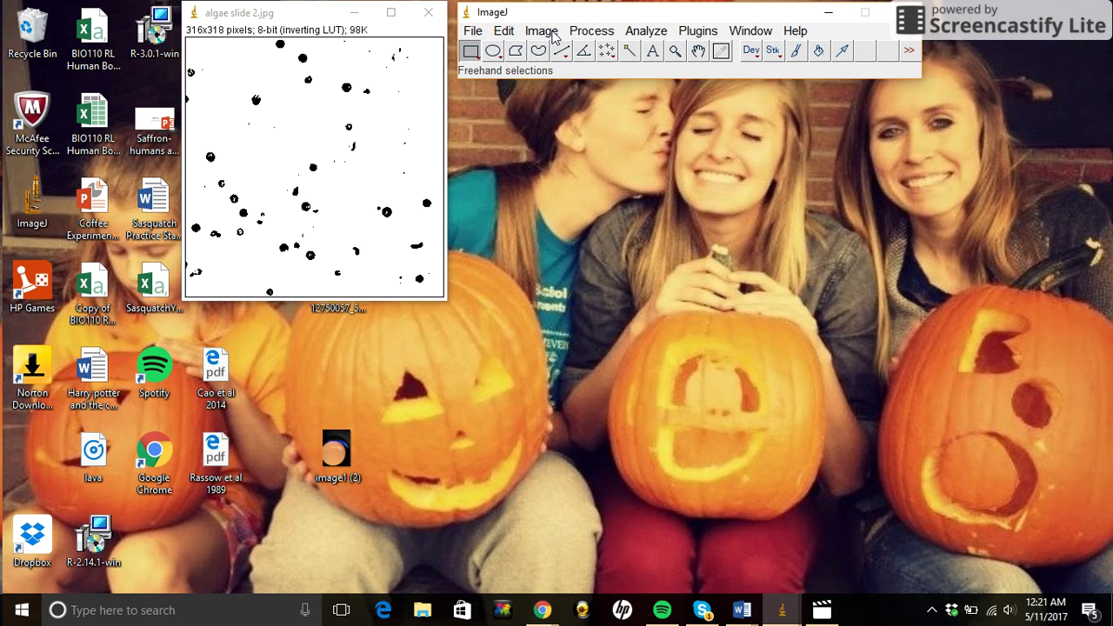
{"action": "left_click", "coordinate": [587, 34]}
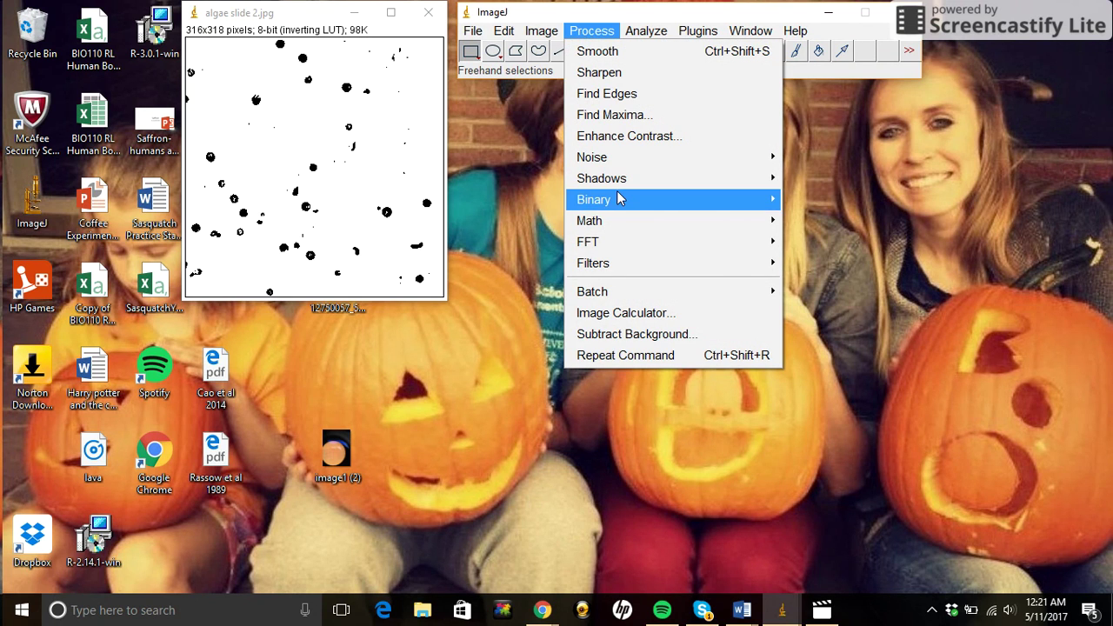
{"action": "mouse_move", "coordinate": [661, 199]}
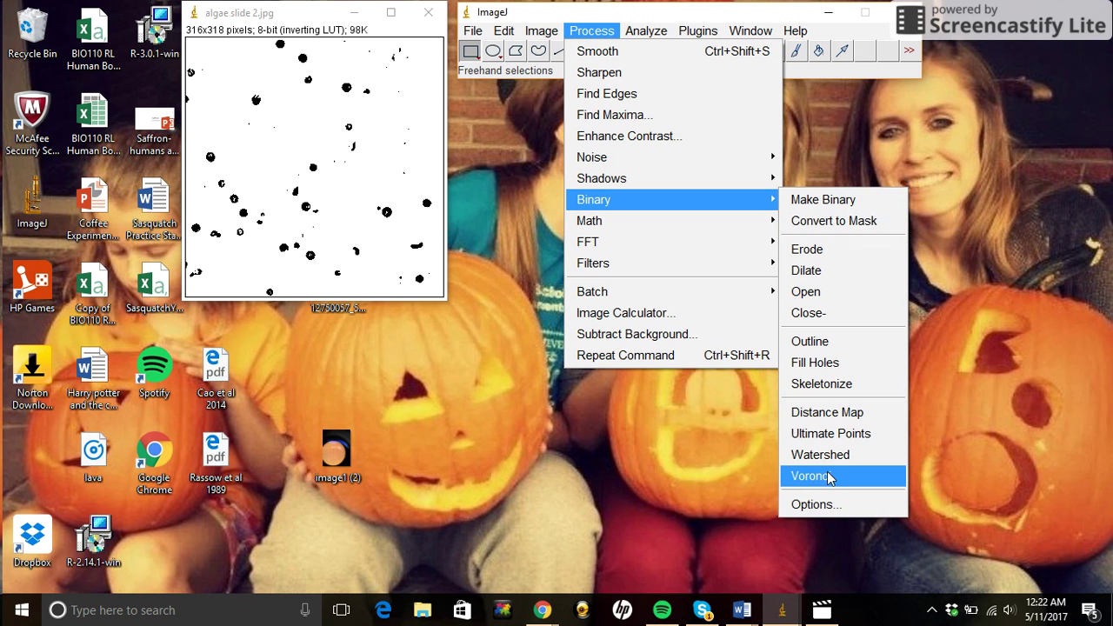
{"action": "left_click", "coordinate": [607, 40]}
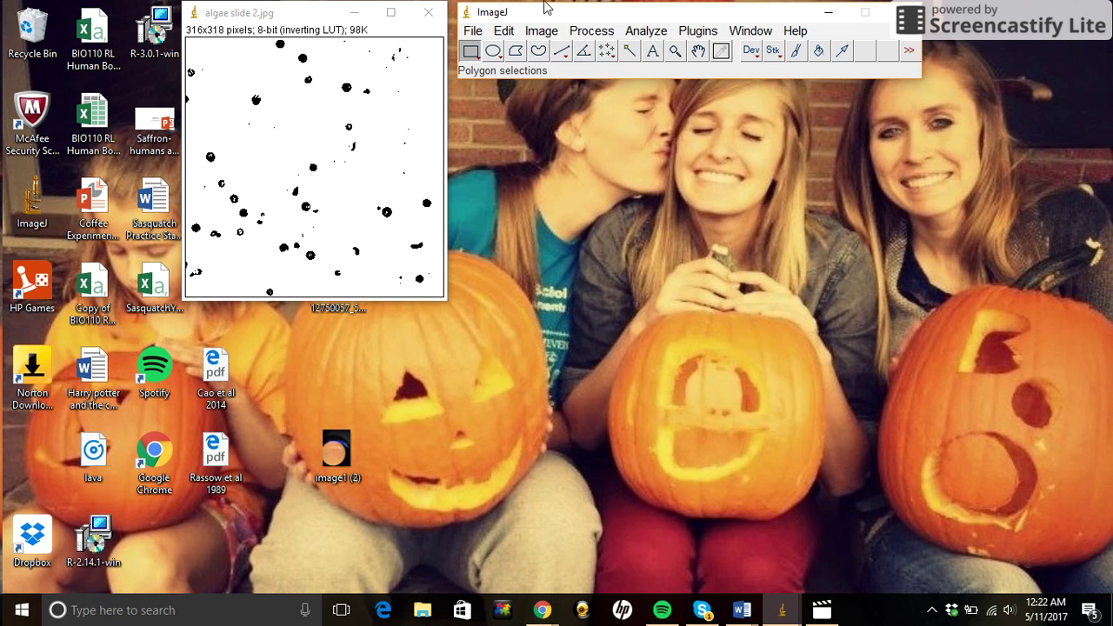
Run Analyze Particles with size 10-Infinity, showing Outlines, with results displayed and summarized.
{"action": "left_click", "coordinate": [633, 31]}
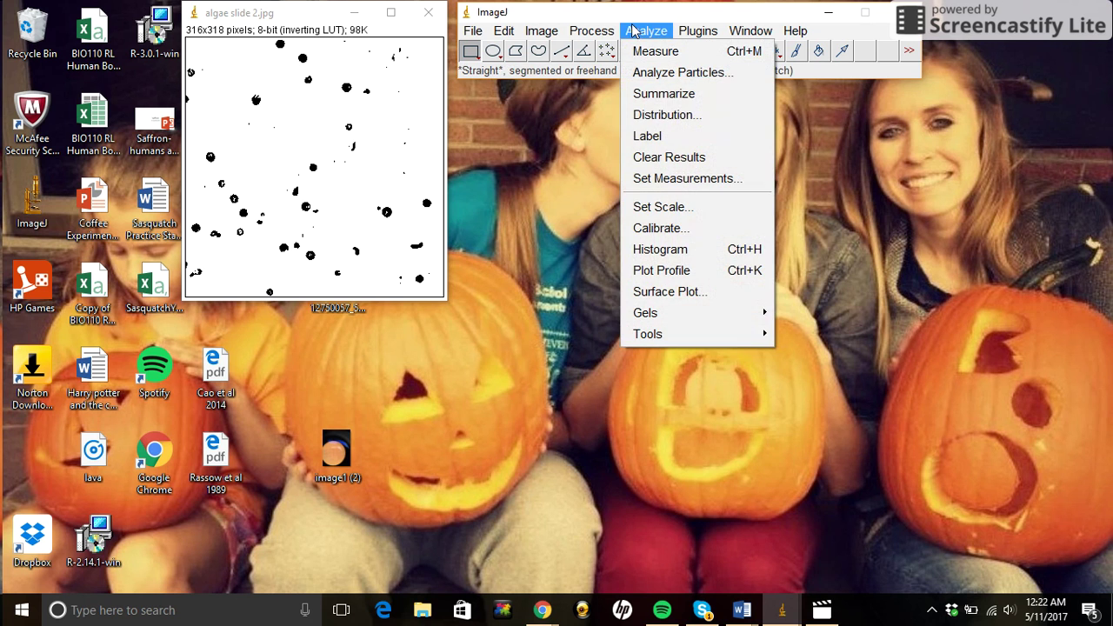
{"action": "left_click", "coordinate": [667, 73]}
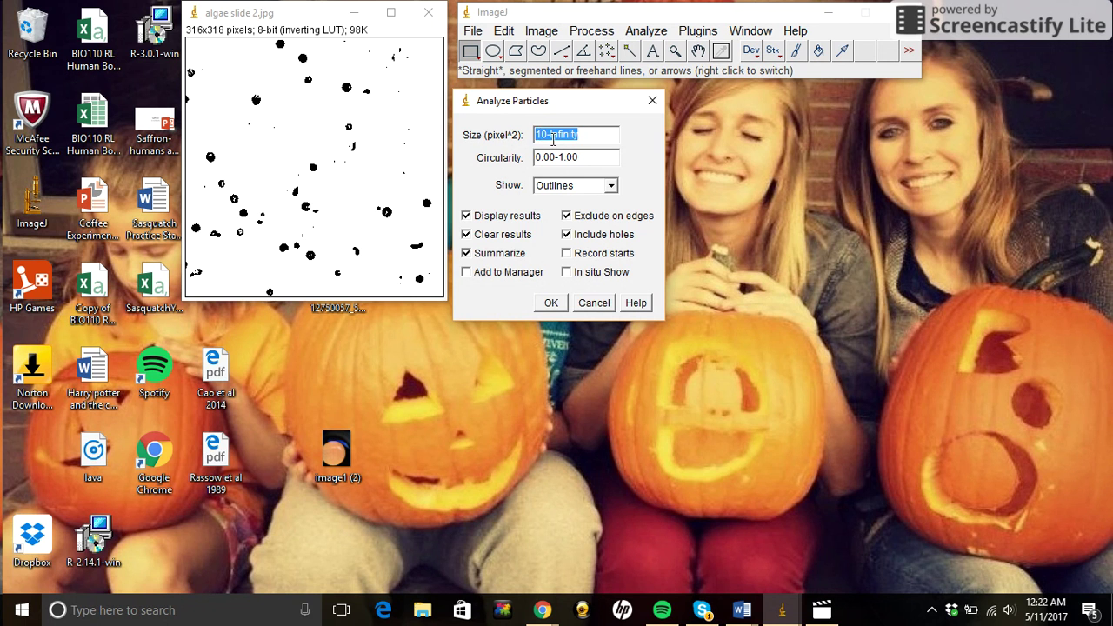
{"action": "left_click", "coordinate": [543, 137]}
{"action": "left_click", "coordinate": [550, 139]}
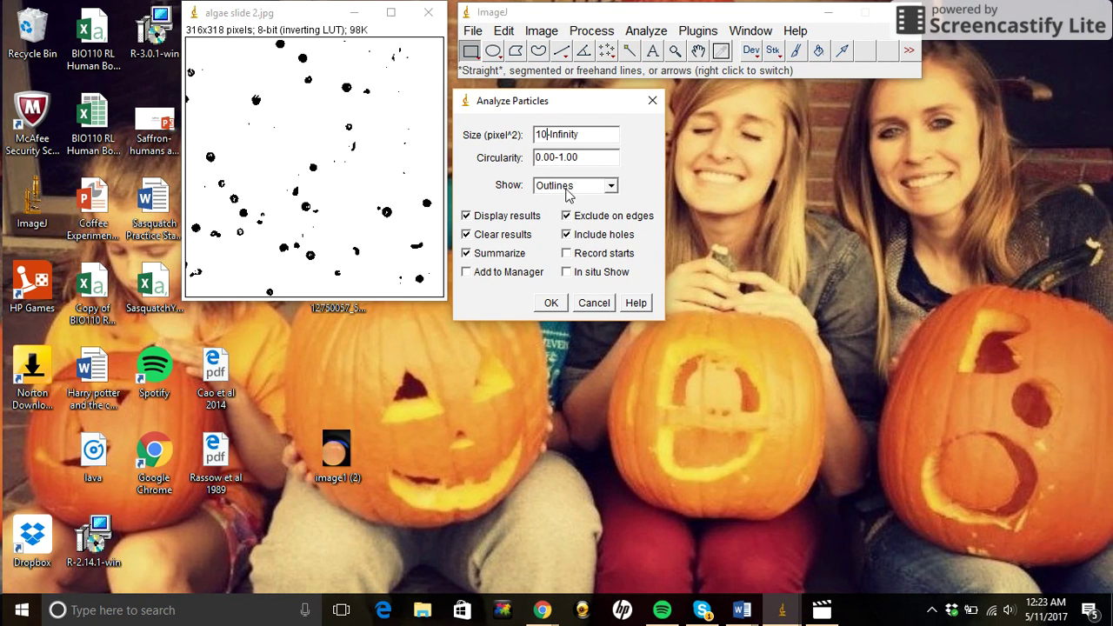
{"action": "left_click", "coordinate": [610, 187]}
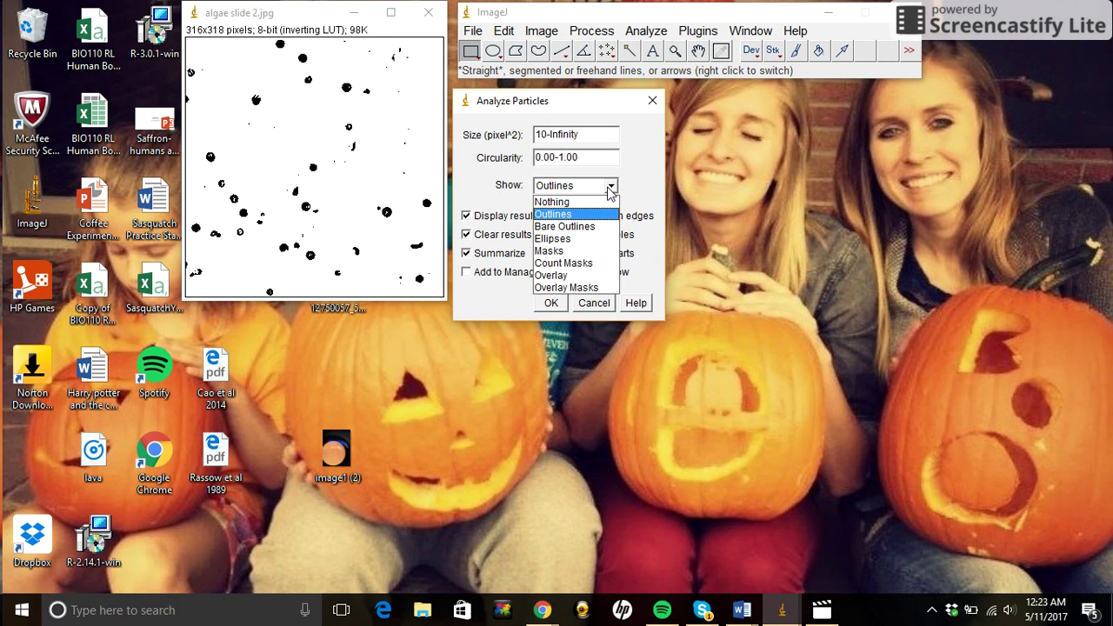
{"action": "left_click", "coordinate": [594, 215]}
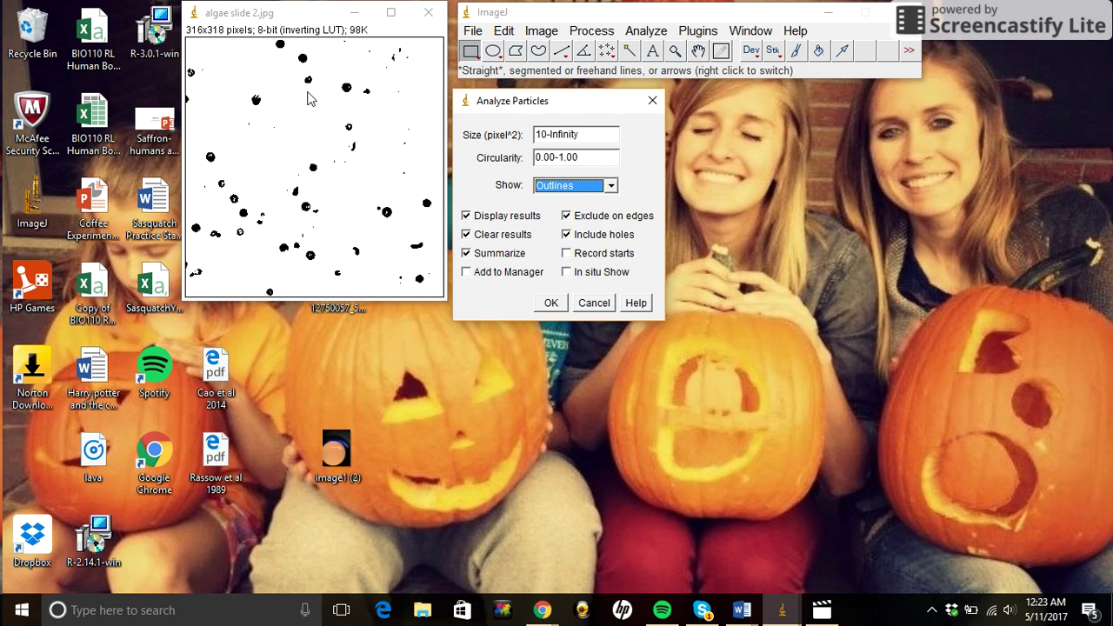
{"action": "left_click", "coordinate": [553, 308]}
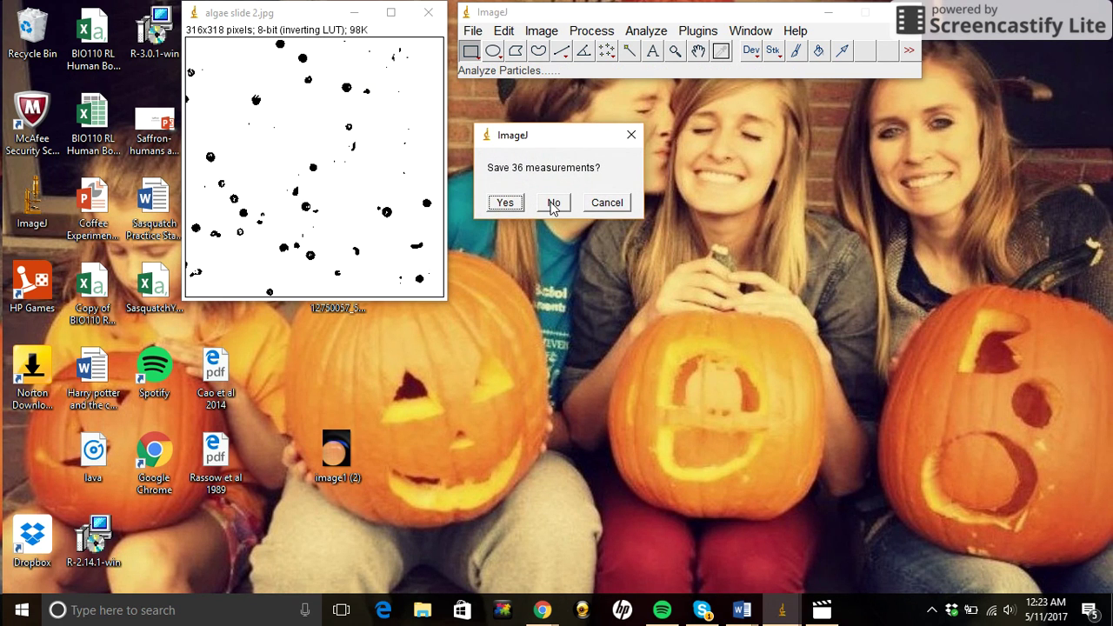
Decline saving the 36 measurements and review the Summary table and outline Drawing.
{"action": "left_click", "coordinate": [555, 202]}
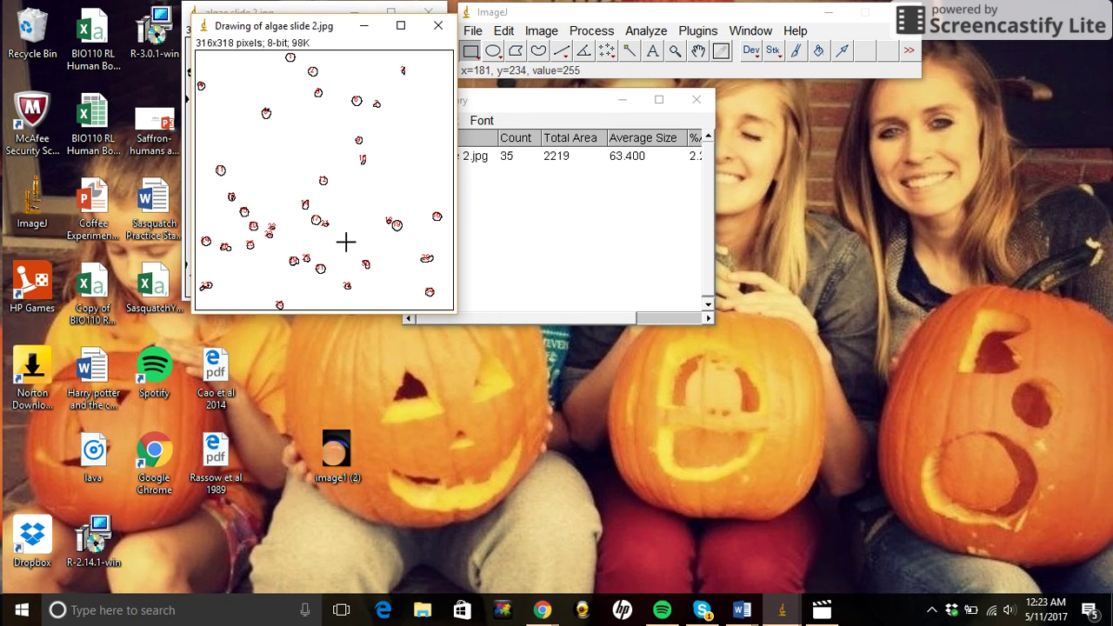
{"action": "left_click", "coordinate": [499, 106]}
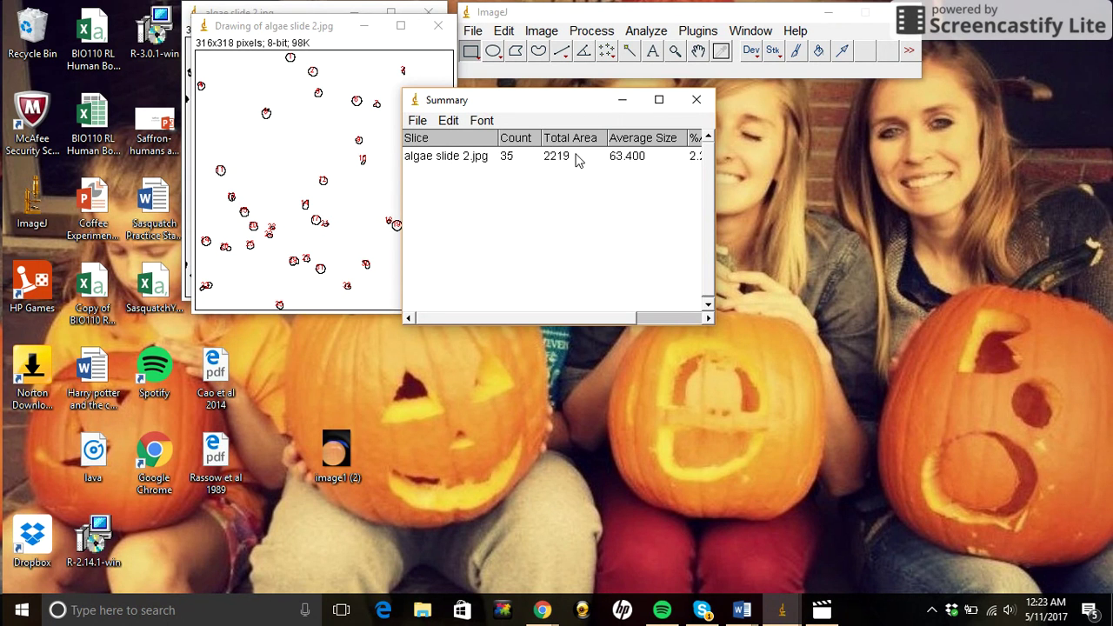
{"action": "left_click", "coordinate": [329, 28]}
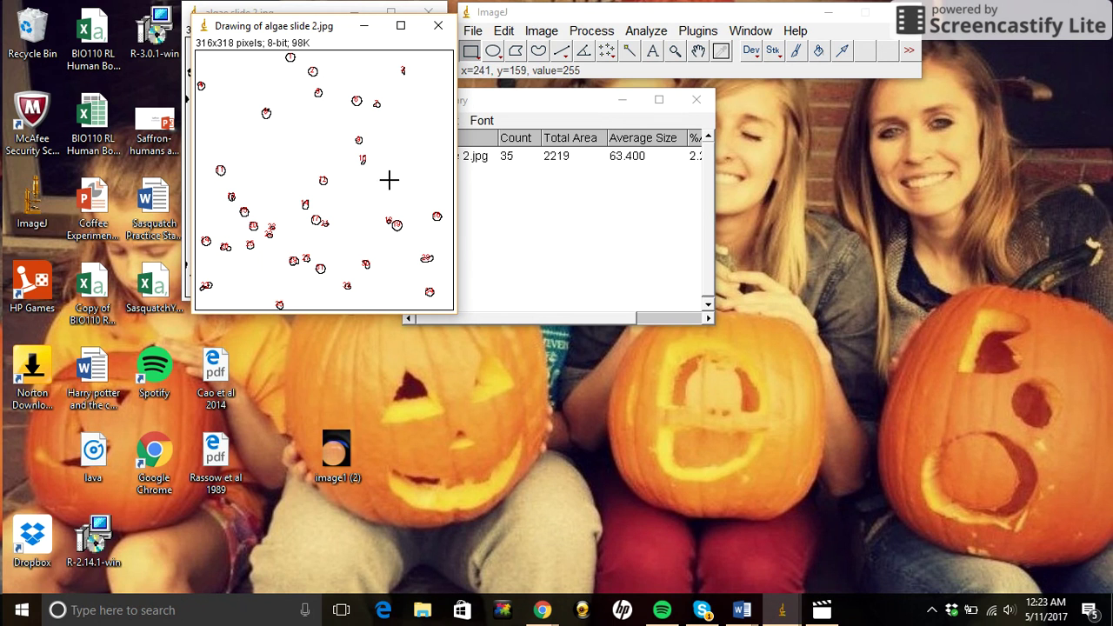
Minimize the original algae image, leaving the 35-particle Summary and outline Drawing showing.
{"action": "left_click", "coordinate": [321, 7]}
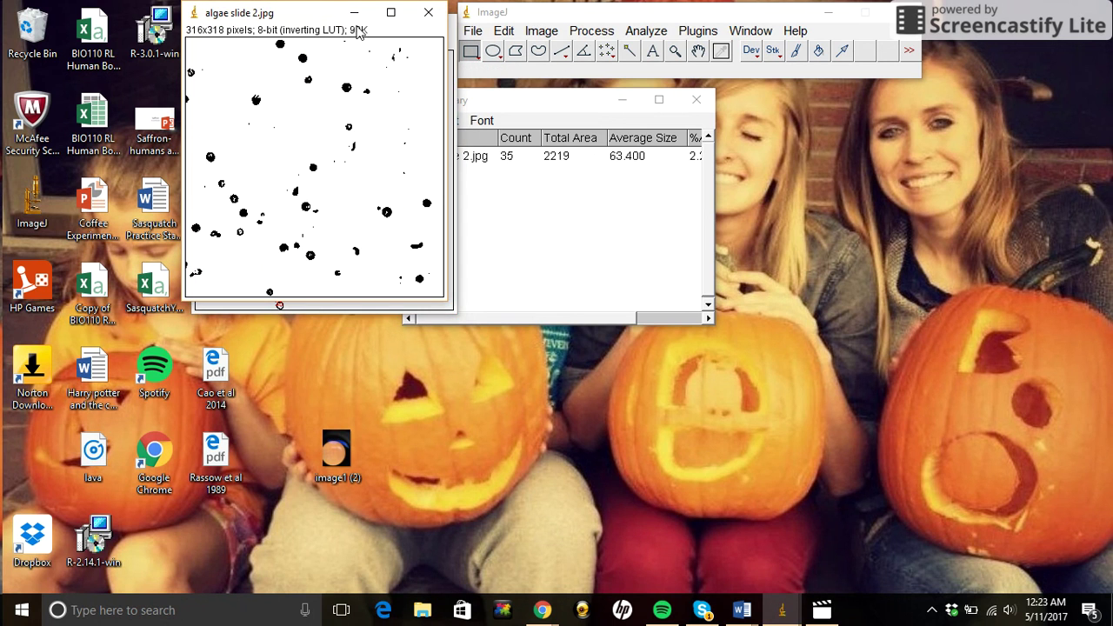
{"action": "left_click", "coordinate": [354, 13]}
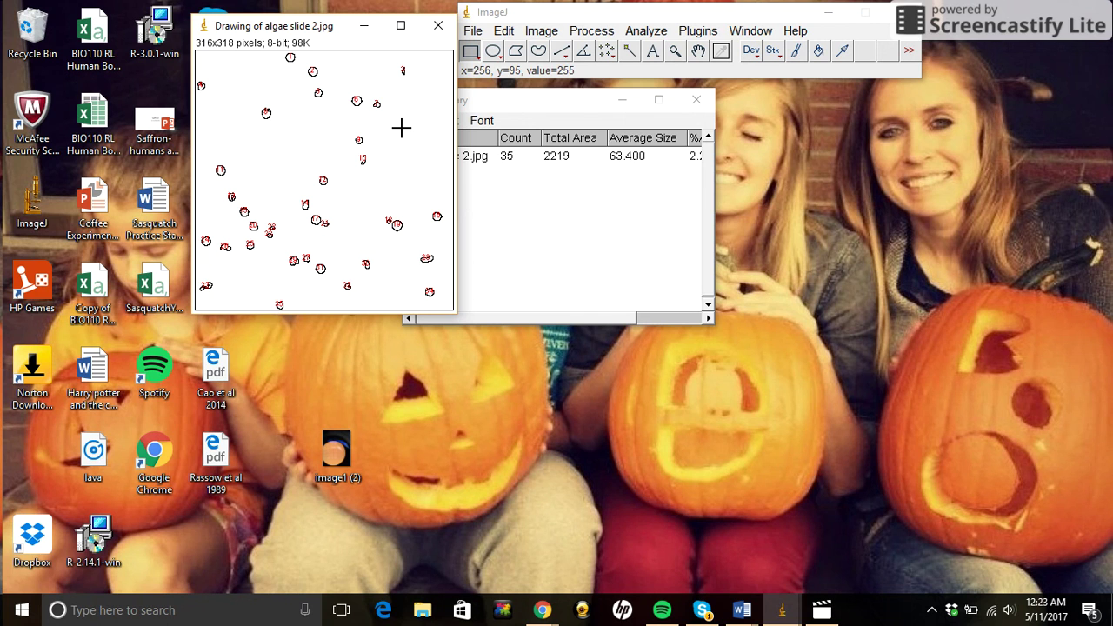
{"action": "left_click", "coordinate": [643, 274]}
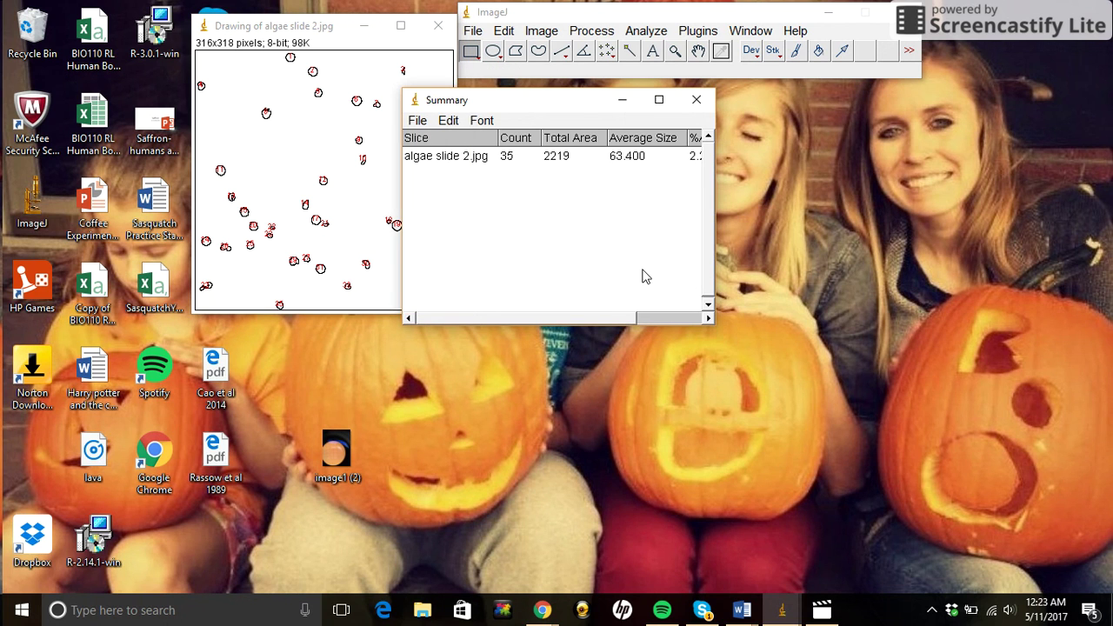
{"action": "mouse_move", "coordinate": [594, 317]}
{"action": "left_mouse_down"}
{"action": "mouse_move", "coordinate": [659, 317]}
{"action": "mouse_move", "coordinate": [556, 318]}
{"action": "left_mouse_up"}
{"action": "left_click", "coordinate": [318, 20]}
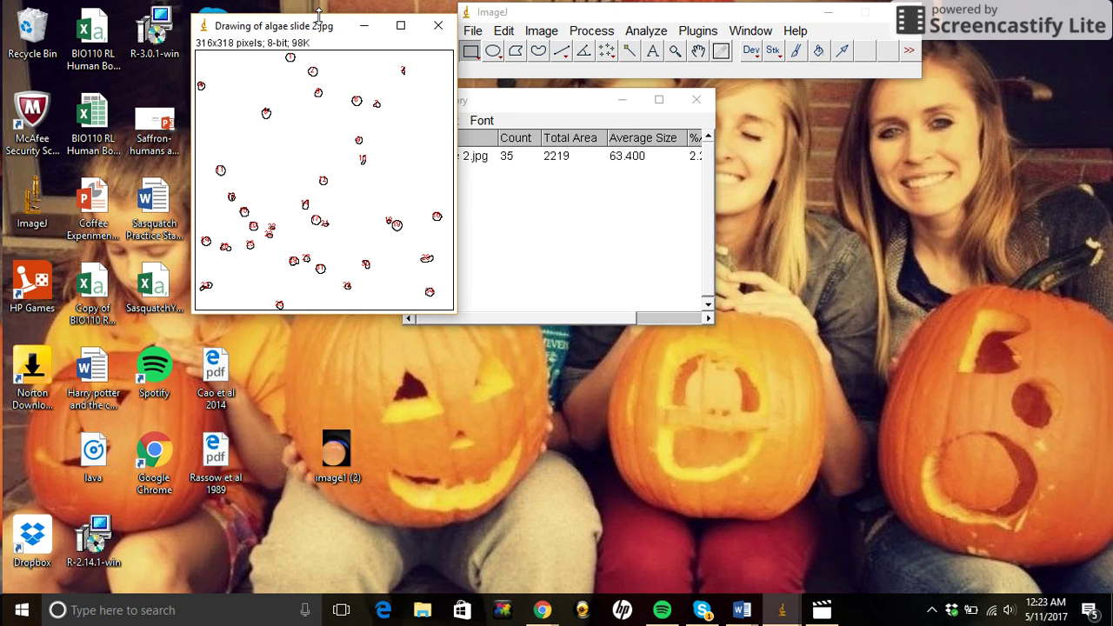